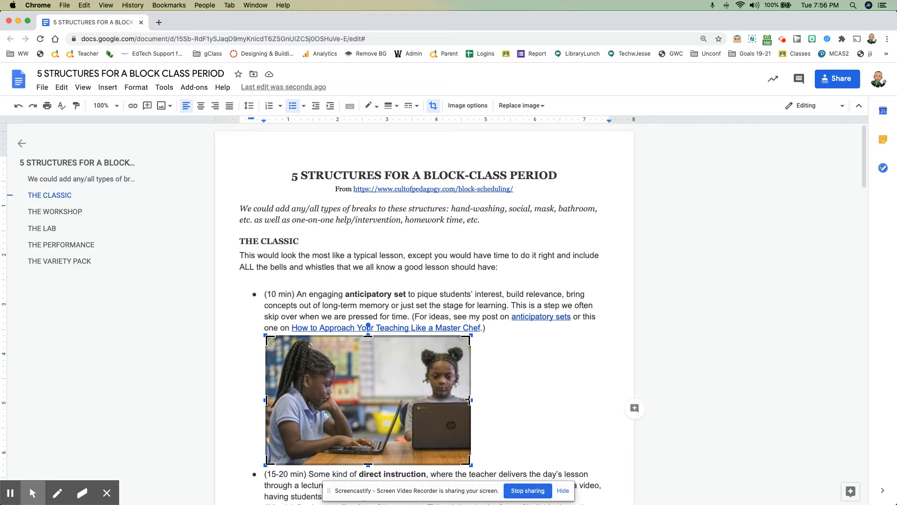
Step: Crop the classroom photo to the student in profile, cutting off the second student and trimming a thin strip from the lower edge
drag(469, 400, 400, 415)
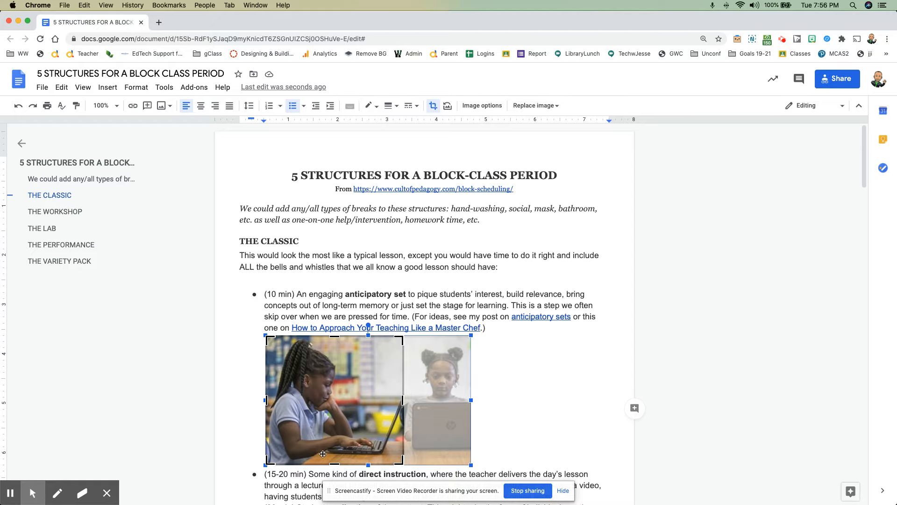
drag(334, 463, 335, 446)
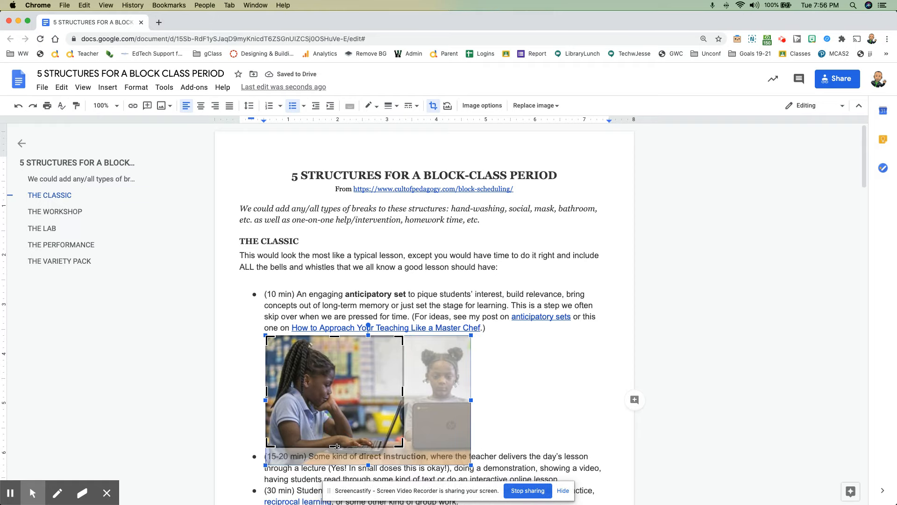
drag(335, 445, 334, 456)
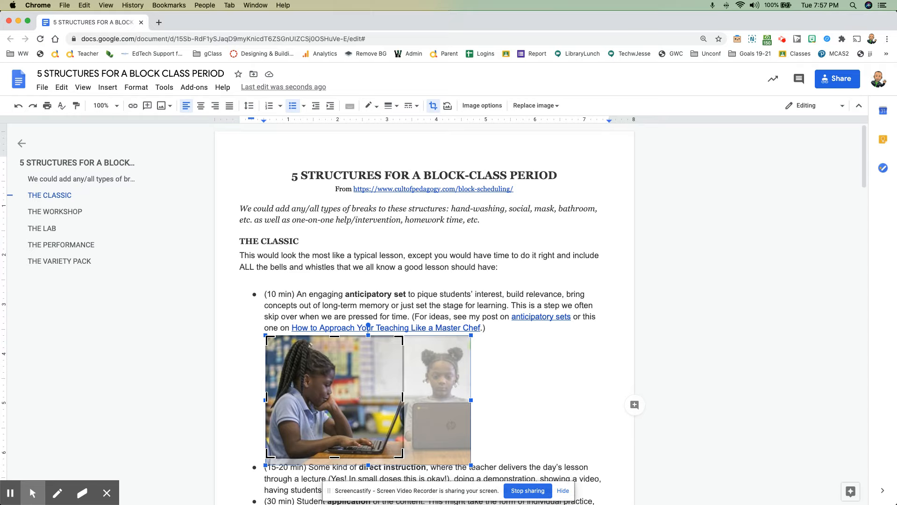
click(541, 383)
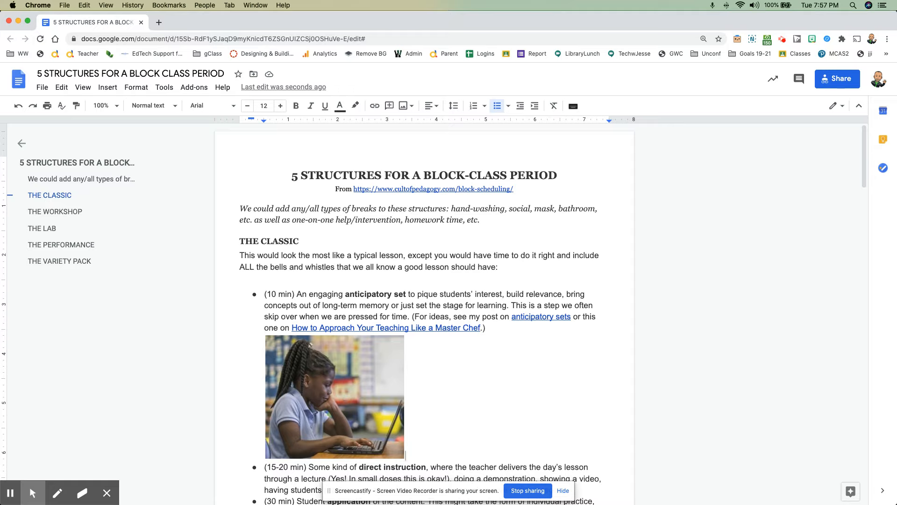
Step: Reopen the photo's crop and extend its laptop-side edge slightly outward
double_click(346, 397)
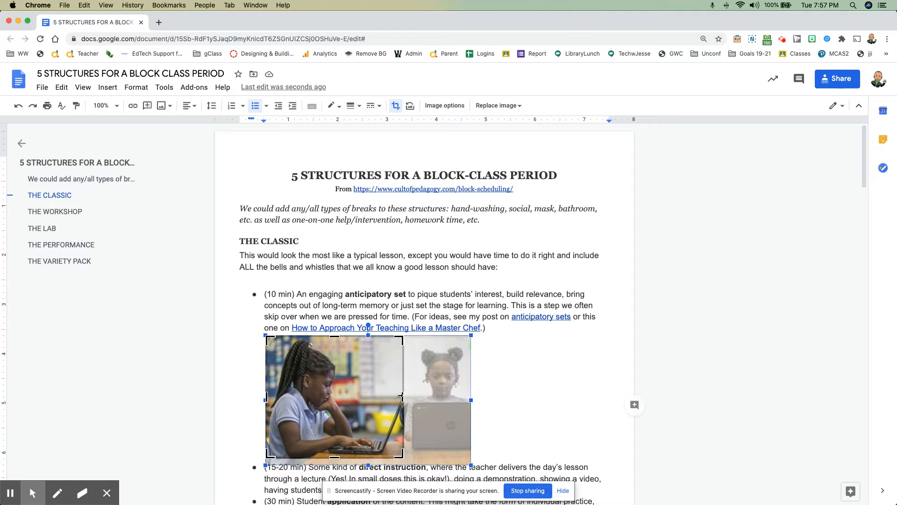
mouse_move(402, 396)
mouse_down()
mouse_move(441, 396)
mouse_move(405, 399)
mouse_up()
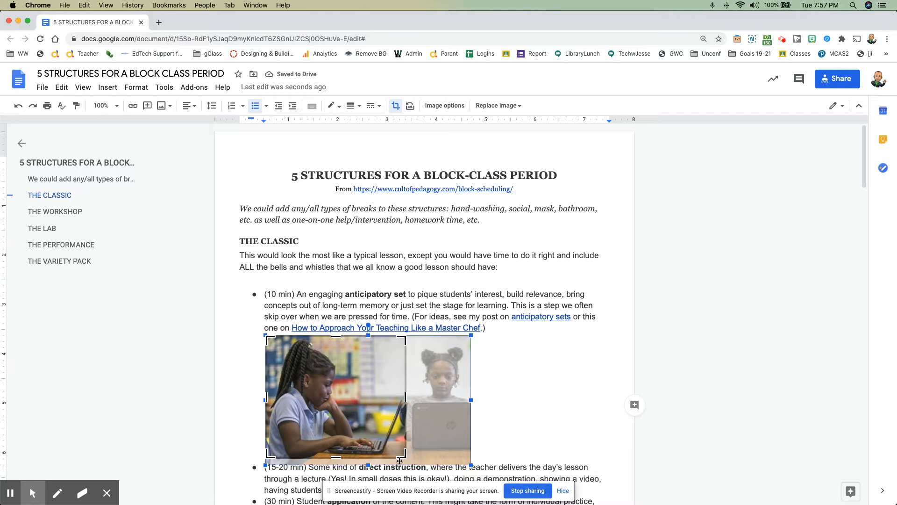
click(531, 393)
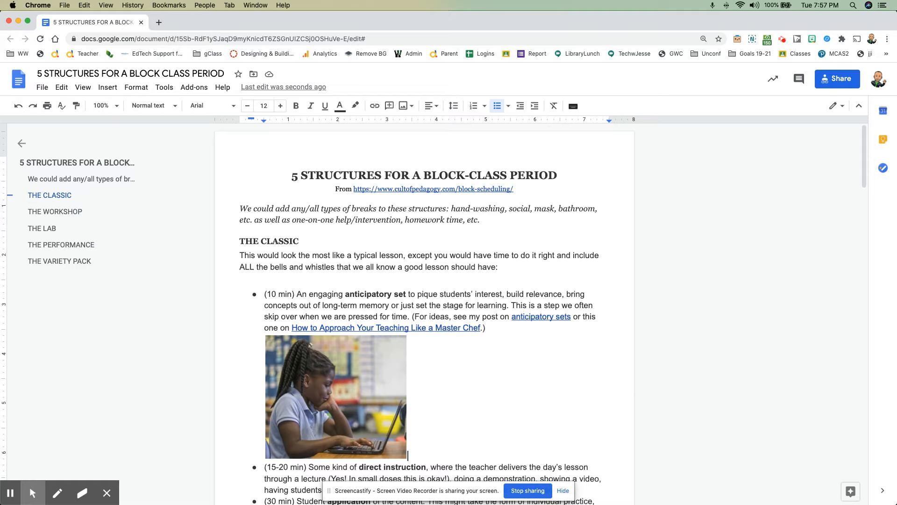
Step: Wrap text around the cropped photo and move it to the right margin beside the direct instruction and application bullets
scroll(461, 377, down, 2)
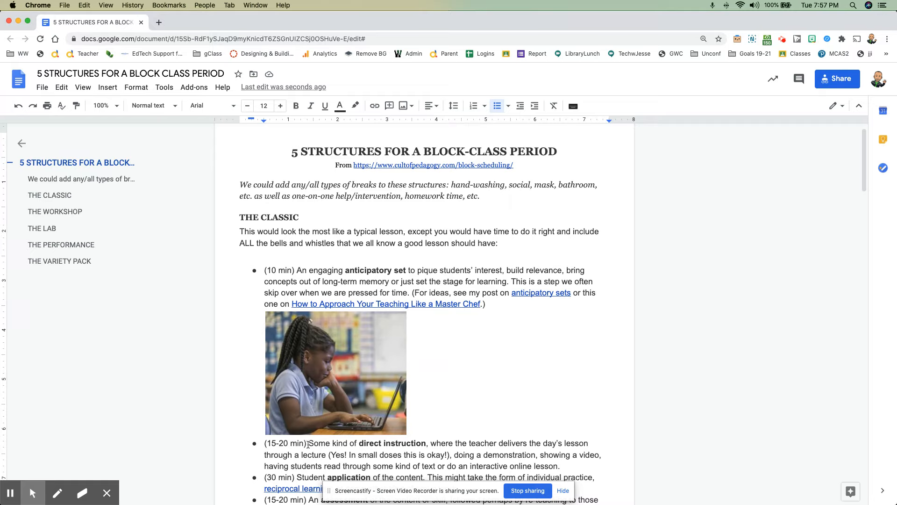
click(336, 366)
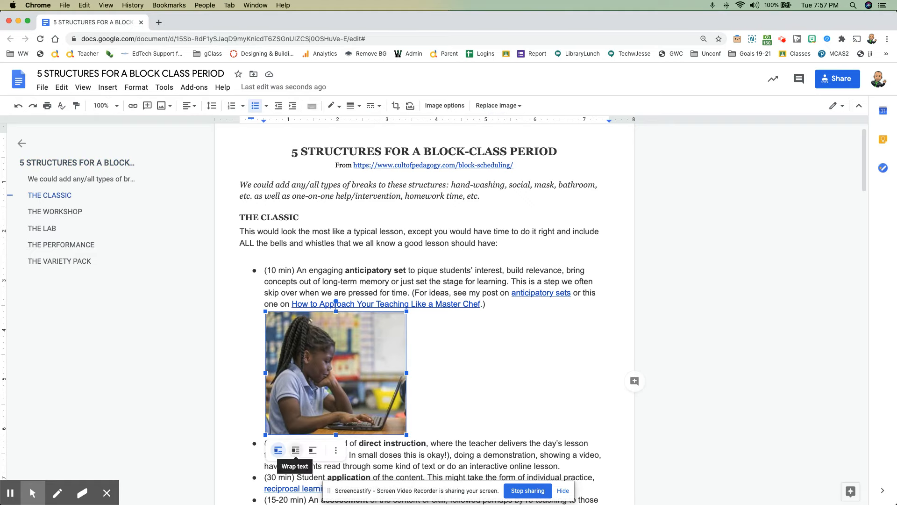
click(296, 450)
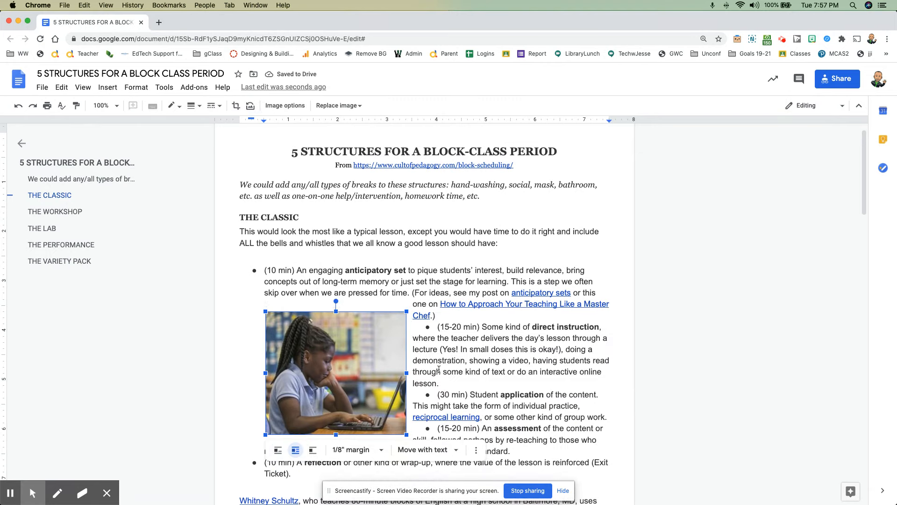
drag(324, 350, 508, 349)
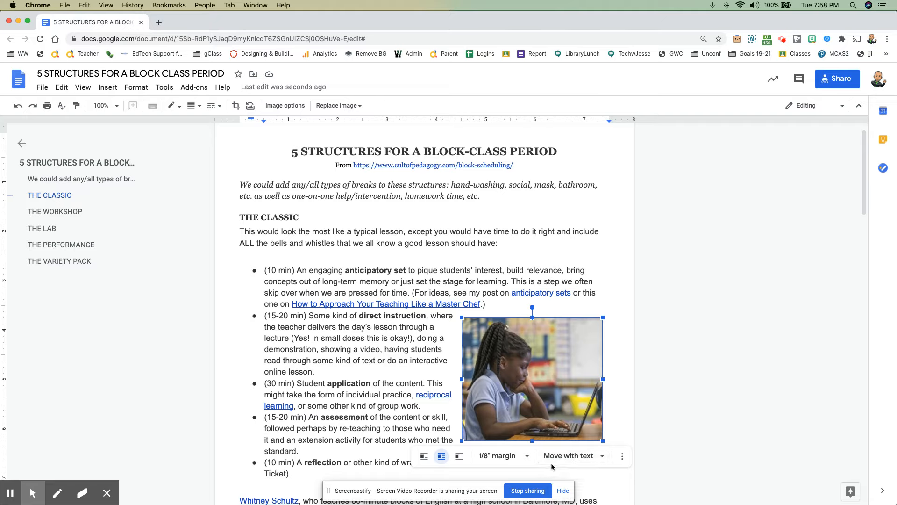
Step: Fix the photo's position on the page and insert four blank lines below the THE CLASSIC heading
click(600, 457)
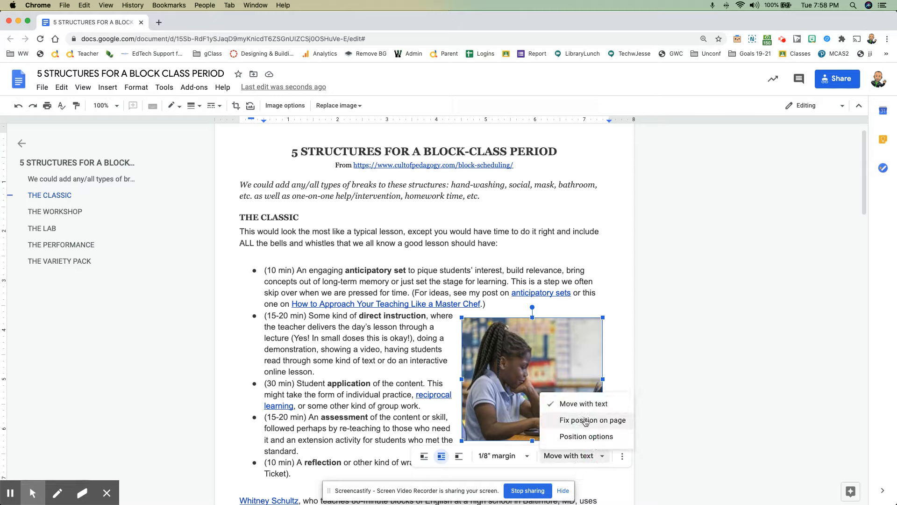
click(585, 420)
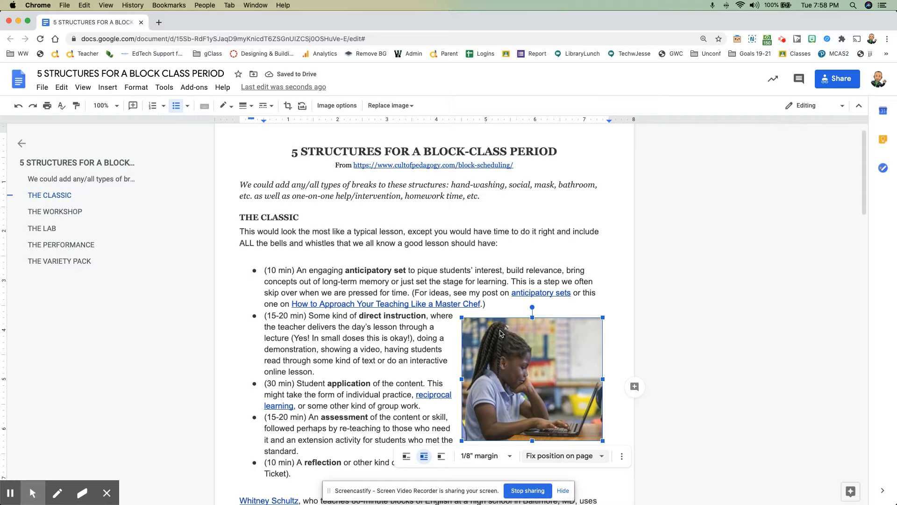
click(397, 218)
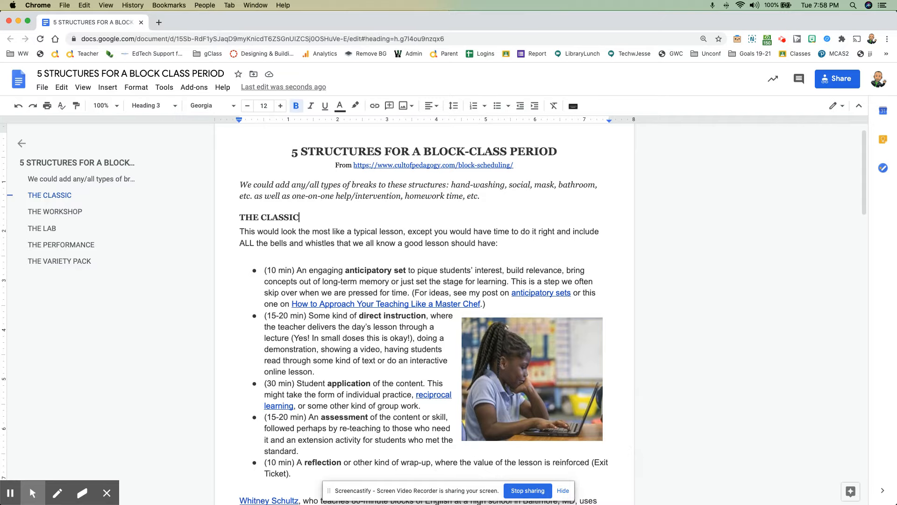
key(Return)
key(Return)
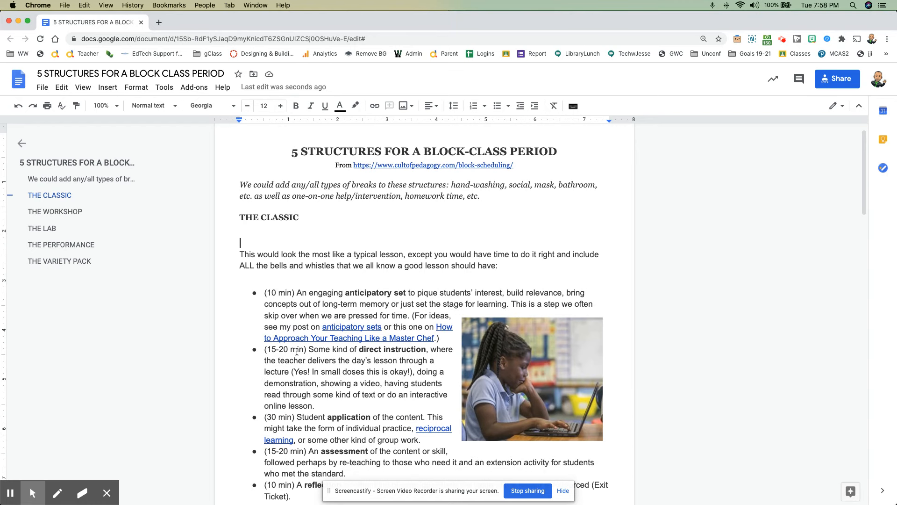
key(Return)
key(Return)
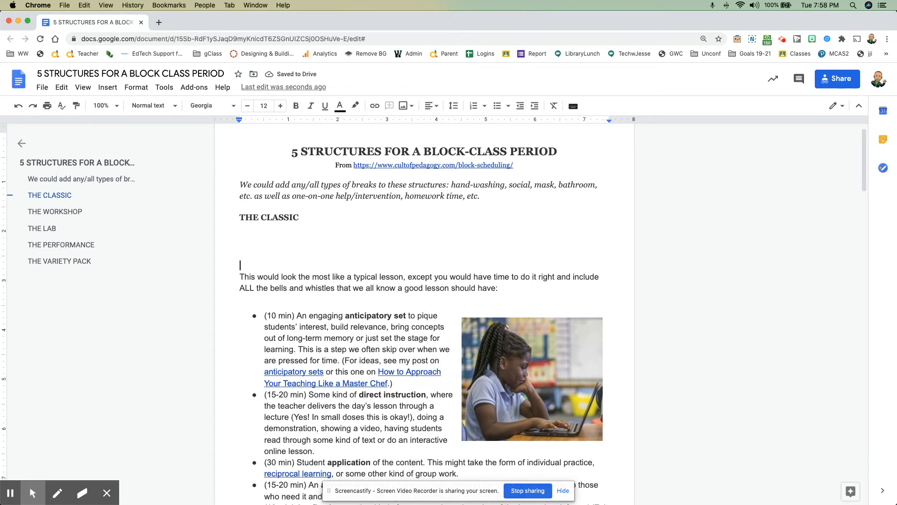
Step: Remove the four blank lines below the THE CLASSIC heading
key(BackSpace)
key(BackSpace)
key(BackSpace)
key(BackSpace)
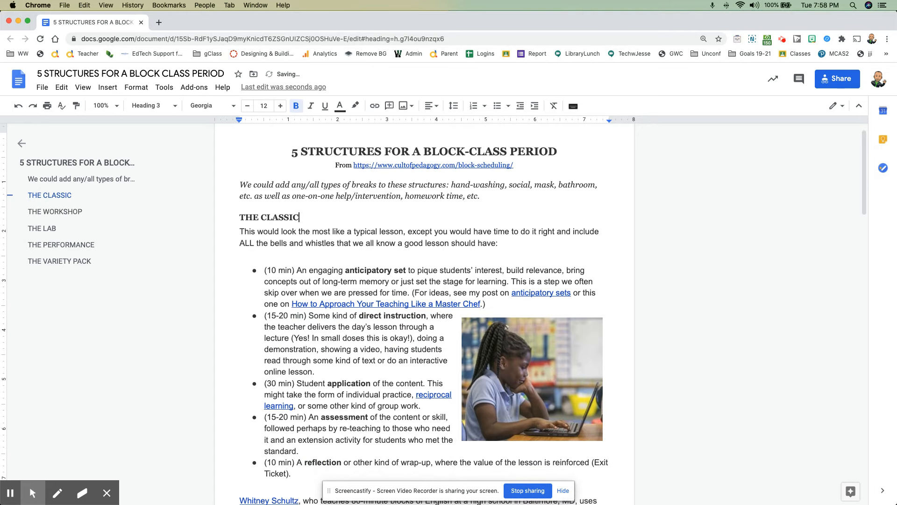
Step: Set the wrapped photo to move with text
click(520, 399)
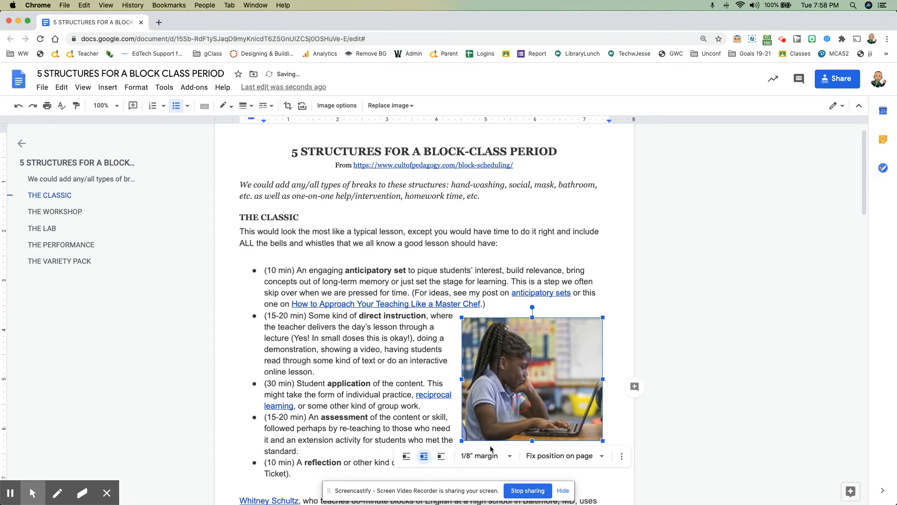
click(575, 456)
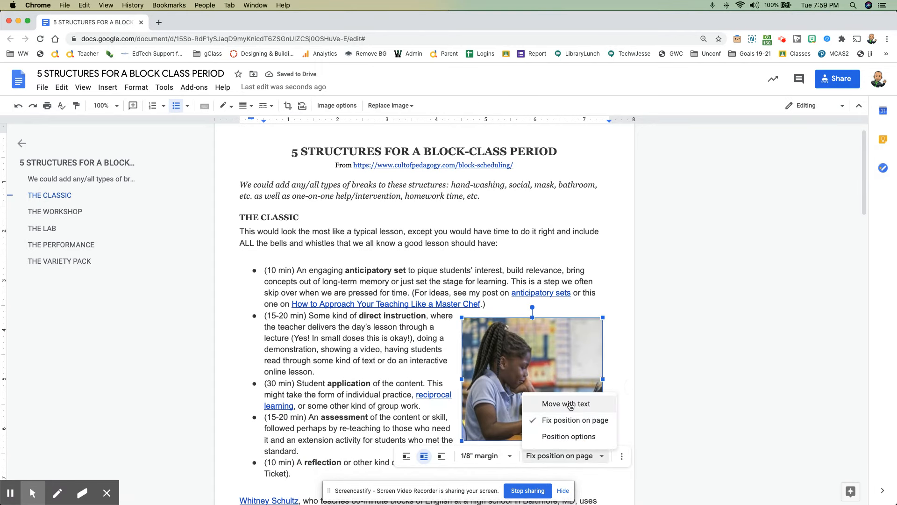
click(566, 403)
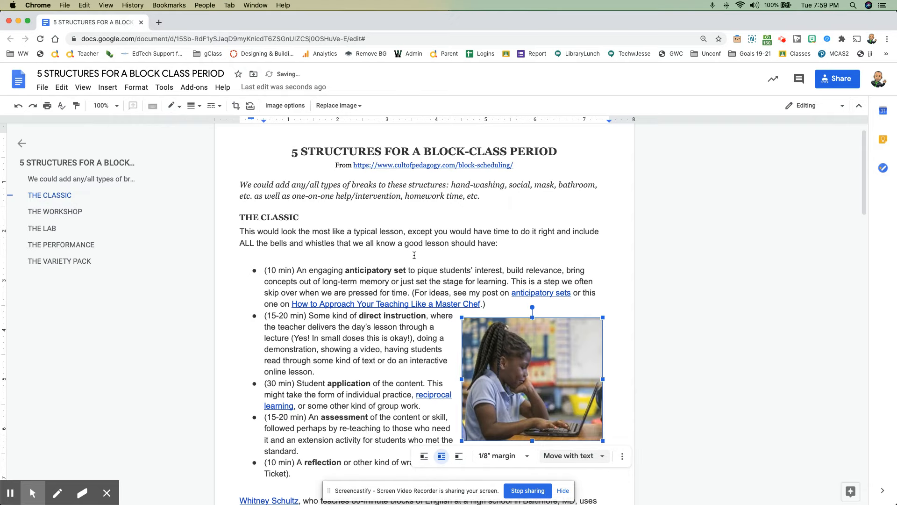
Step: Insert five blank lines between the THE CLASSIC heading and its introductory paragraph
click(398, 212)
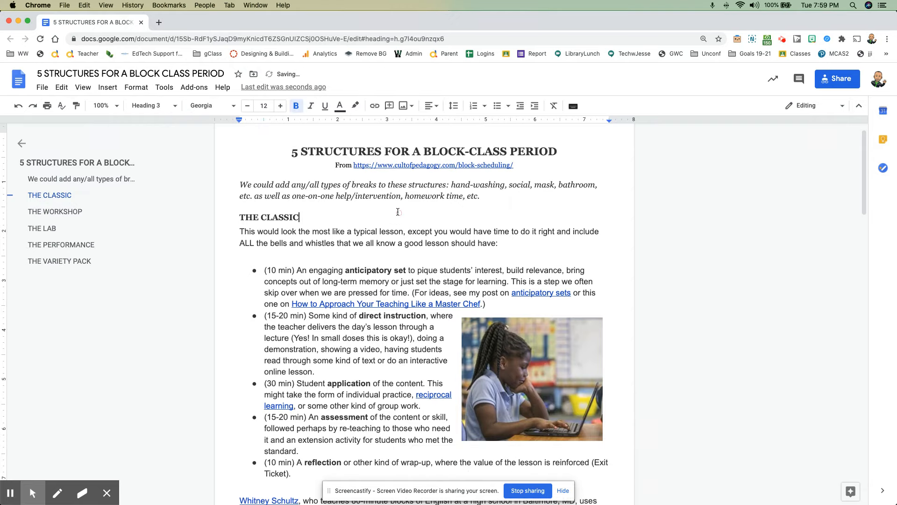
key(Return)
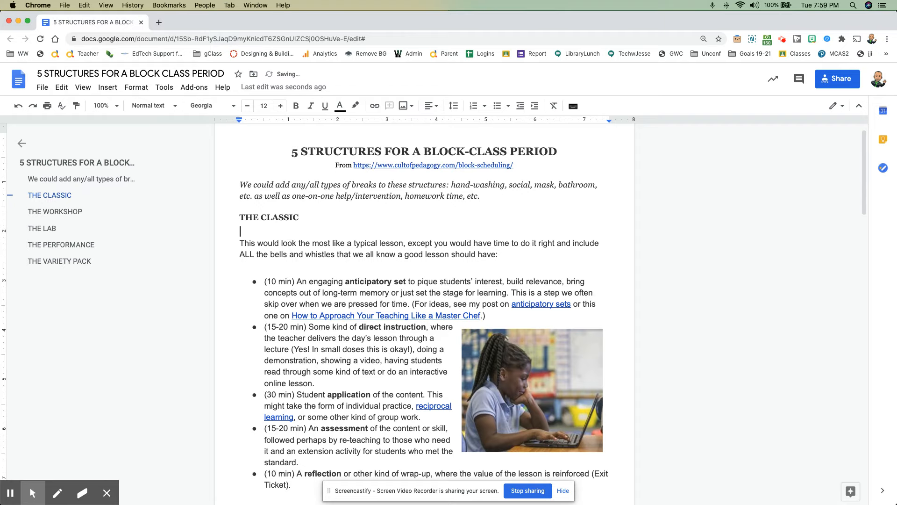
key(Return)
key(Return)
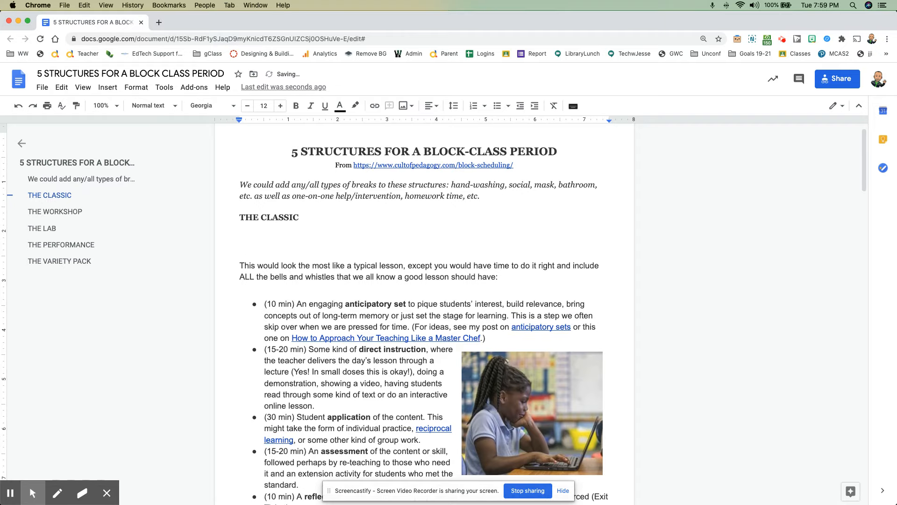
key(Return)
key(Return)
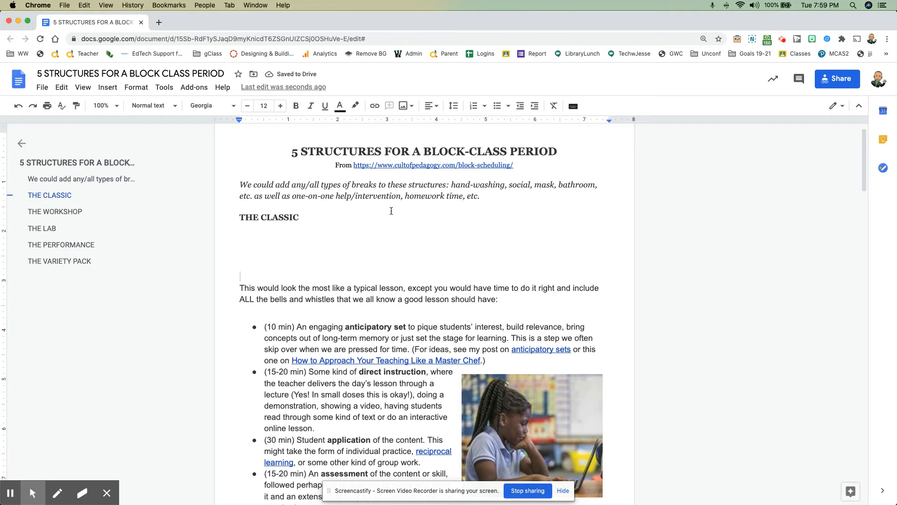
Step: Open the positioning choices for the photo beside the bulleted list
scroll(391, 211, down, 6)
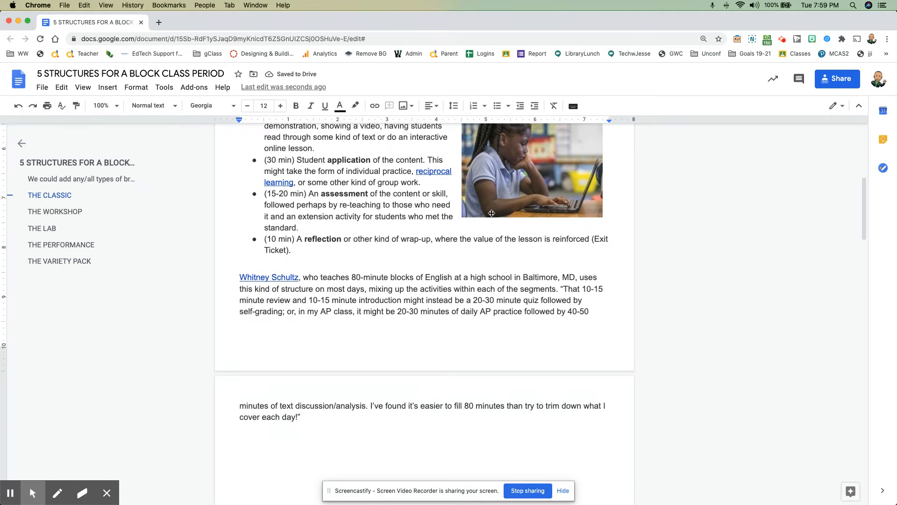
click(491, 213)
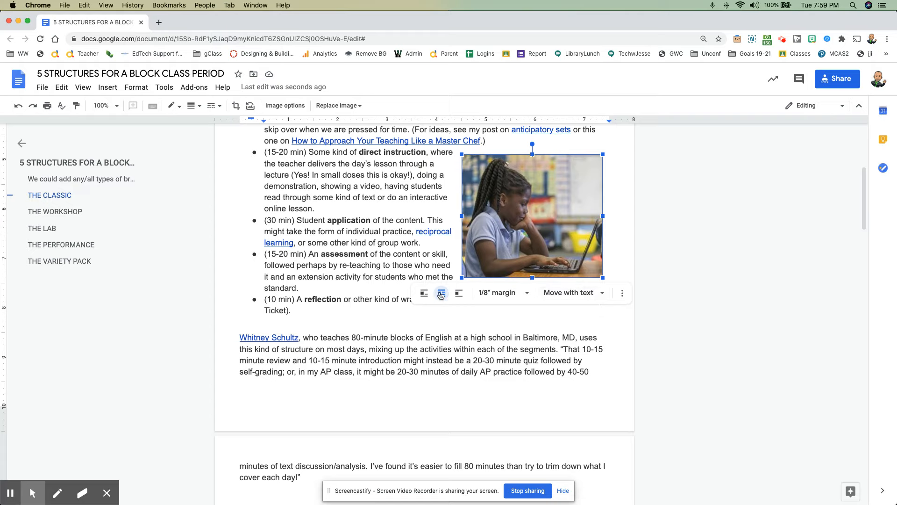
click(602, 294)
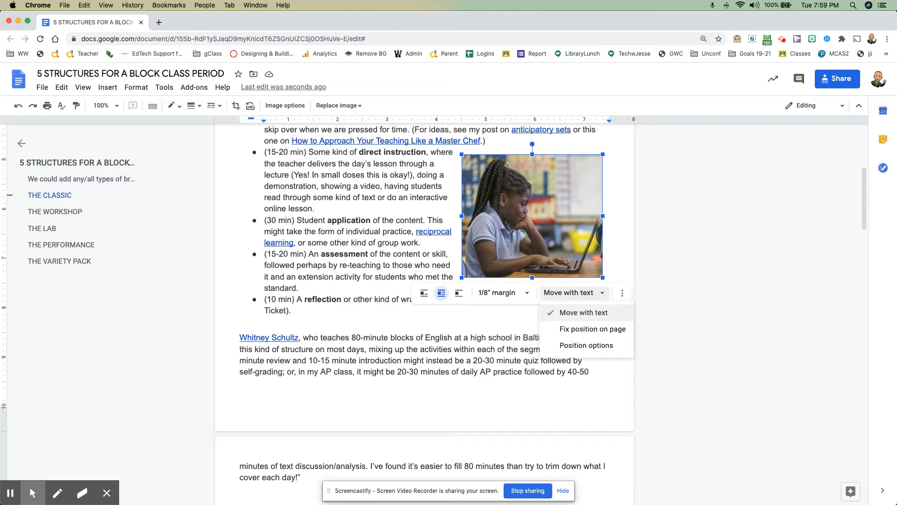